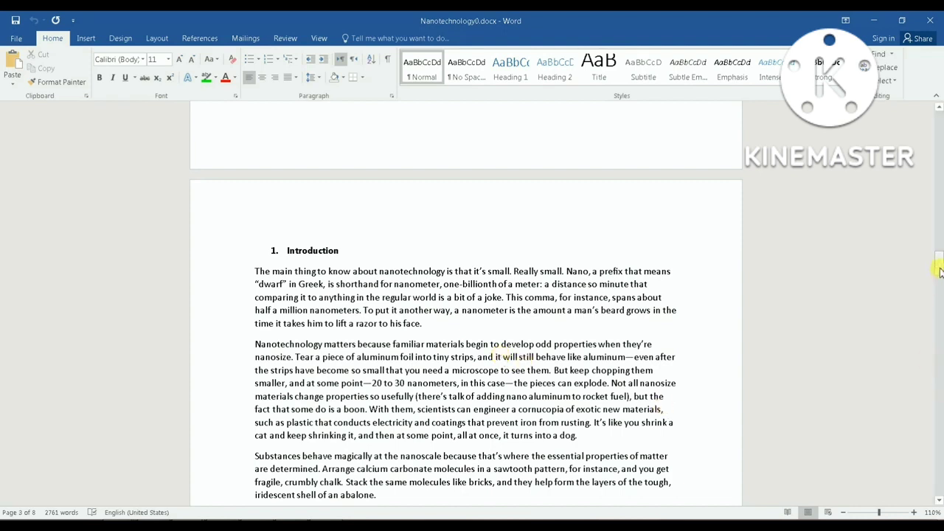
Step: Insert Plain Number 2 page numbers centred at the bottom of every page
{"action": "left_click_drag", "start_coordinate": [940, 271], "coordinate": [938, 222]}
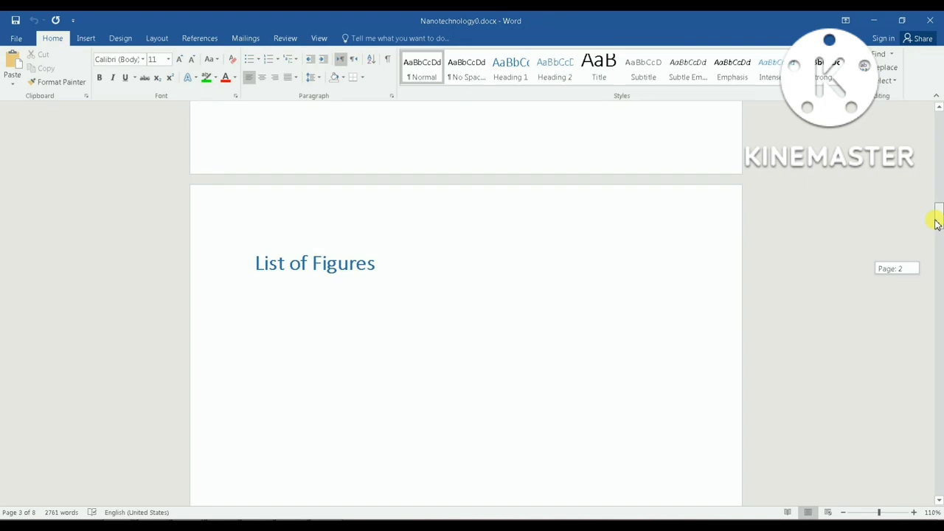
{"action": "left_click_drag", "start_coordinate": [937, 223], "coordinate": [936, 278]}
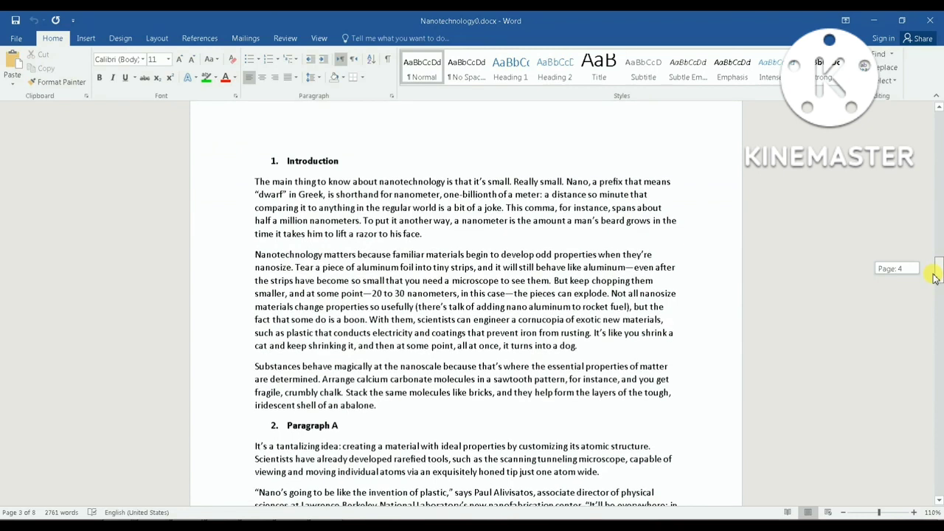
{"action": "mouse_move", "coordinate": [935, 277]}
{"action": "left_mouse_down"}
{"action": "mouse_move", "coordinate": [936, 130]}
{"action": "mouse_move", "coordinate": [908, 276]}
{"action": "mouse_move", "coordinate": [939, 292]}
{"action": "mouse_move", "coordinate": [939, 274]}
{"action": "left_mouse_up"}
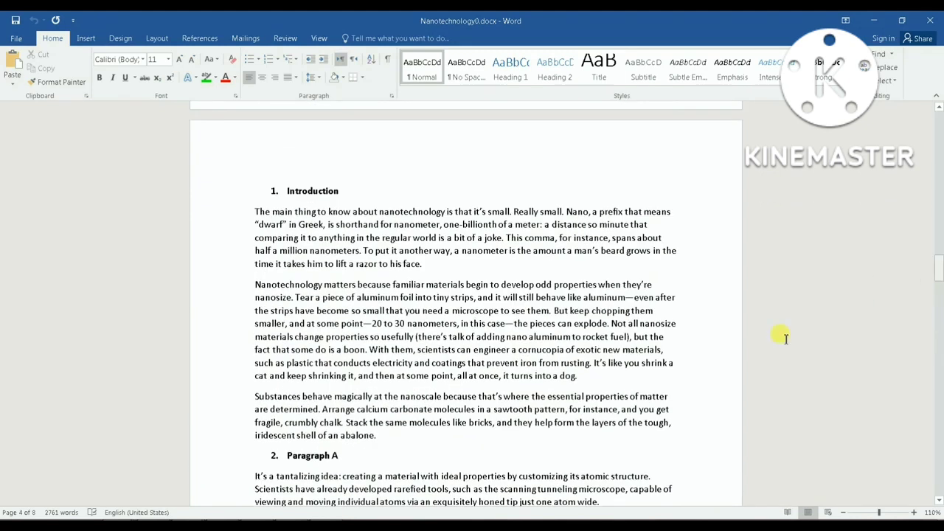
{"action": "left_click", "coordinate": [85, 39]}
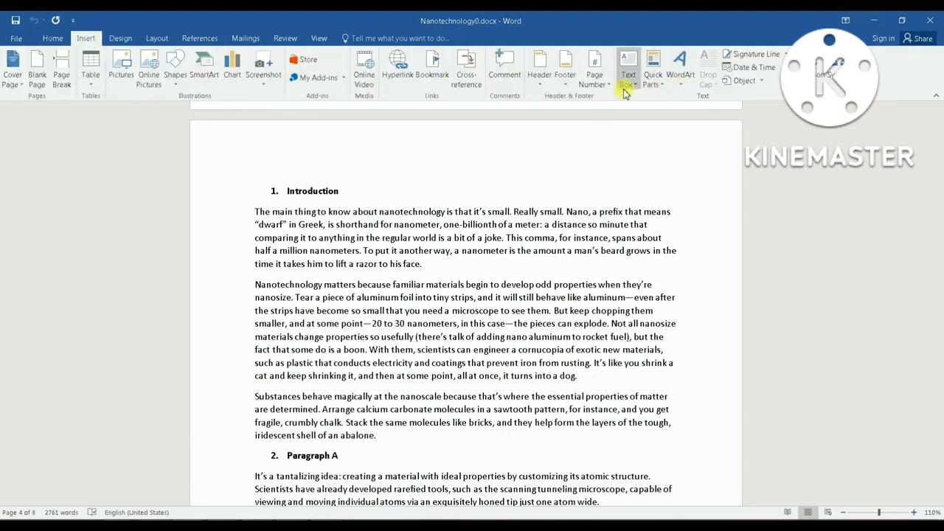
{"action": "left_click", "coordinate": [599, 92]}
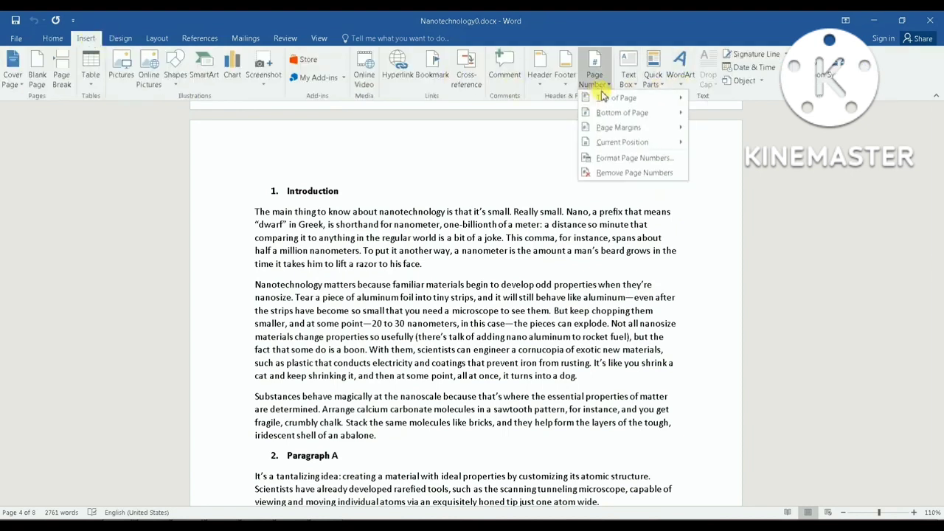
{"action": "mouse_move", "coordinate": [622, 114]}
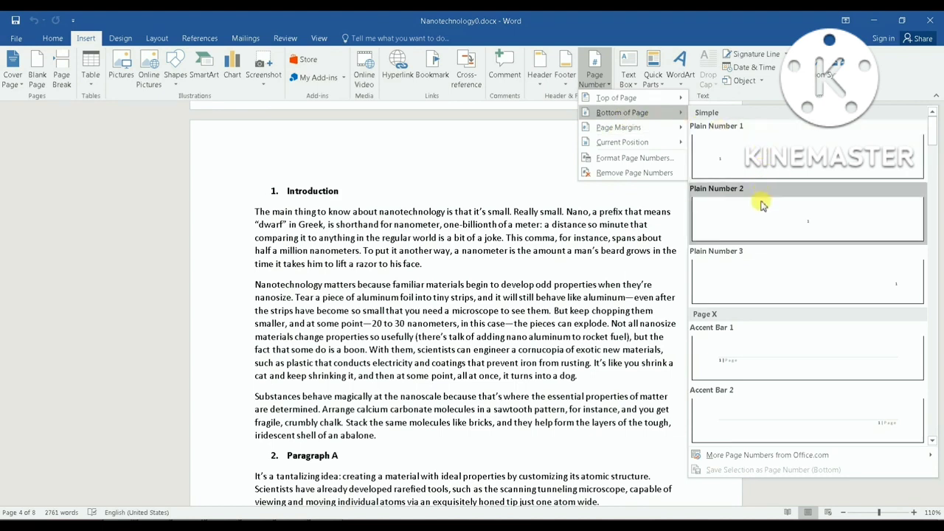
{"action": "left_click", "coordinate": [811, 226]}
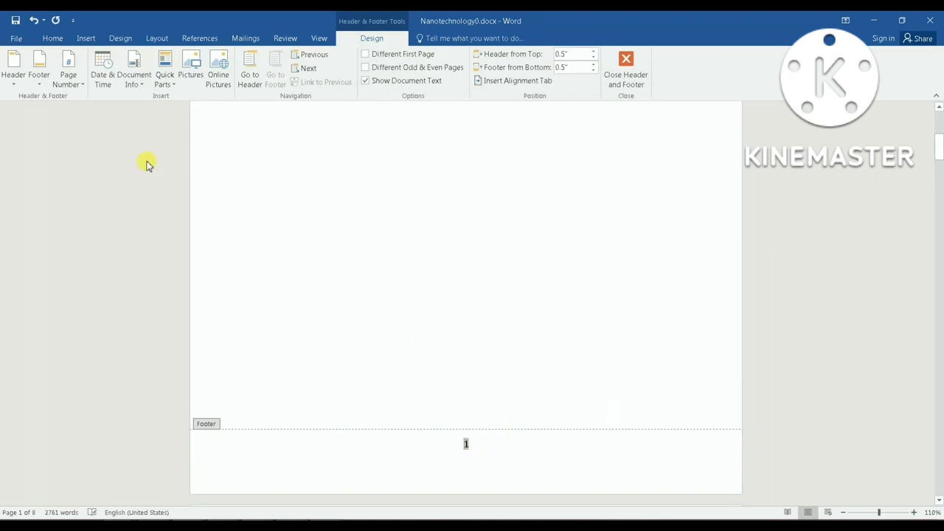
Step: Enlarge the footer page number to 18 pt, then close the footer and return to the body text
{"action": "left_click", "coordinate": [52, 37]}
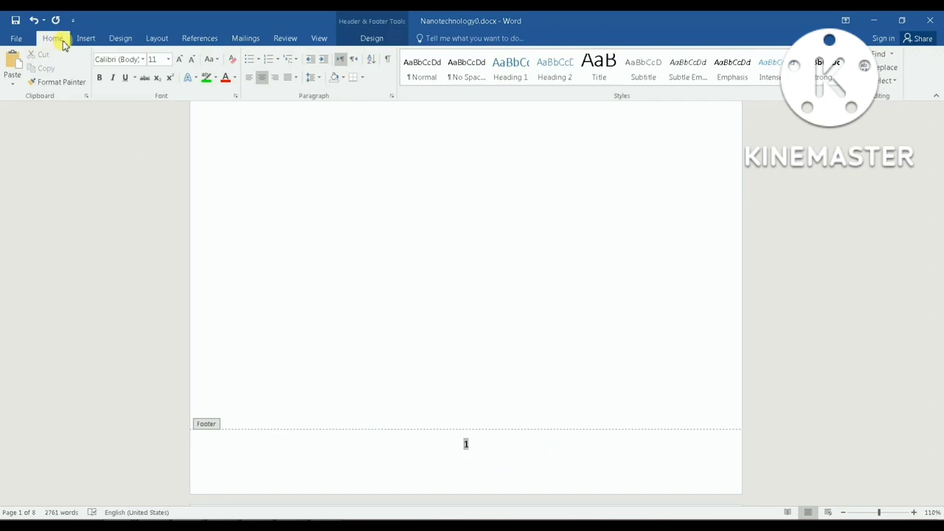
{"action": "left_click", "coordinate": [461, 444]}
{"action": "double_click", "coordinate": [460, 444]}
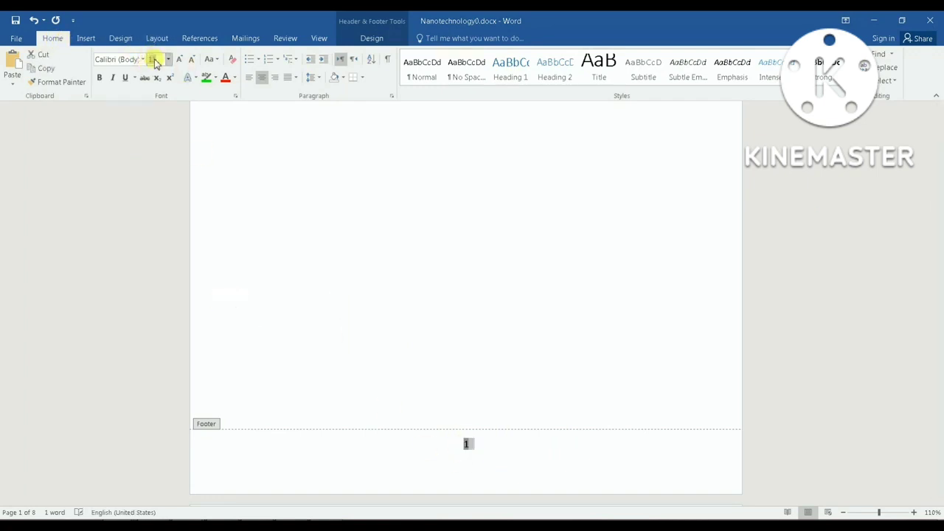
{"action": "type", "text": "1"}
{"action": "key", "text": "Return"}
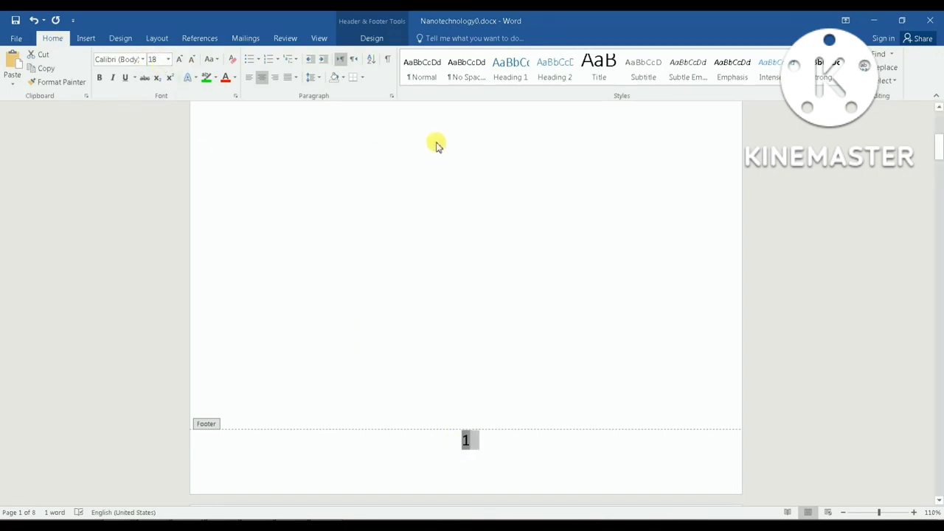
{"action": "double_click", "coordinate": [554, 285]}
{"action": "triple_click", "coordinate": [594, 253]}
{"action": "left_click", "coordinate": [595, 253]}
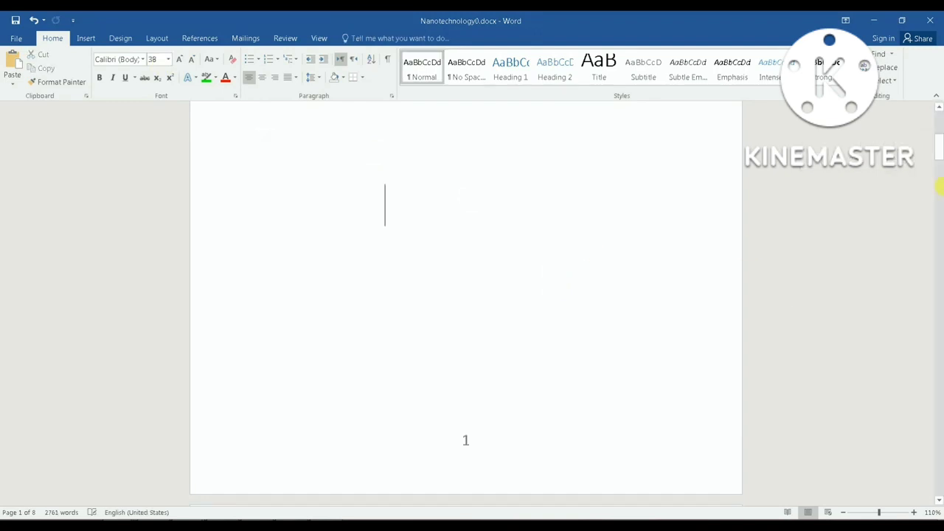
{"action": "left_click_drag", "start_coordinate": [940, 159], "coordinate": [939, 281]}
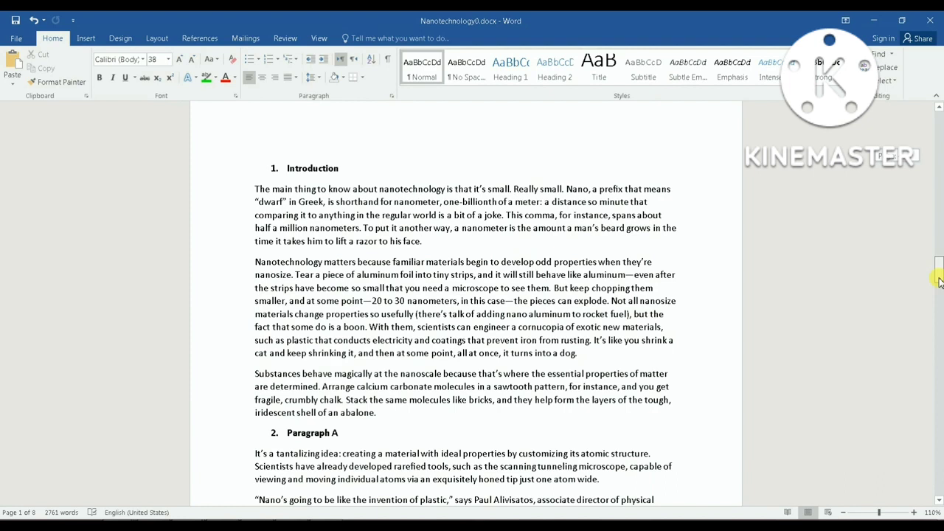
{"action": "left_click_drag", "start_coordinate": [939, 281], "coordinate": [939, 243]}
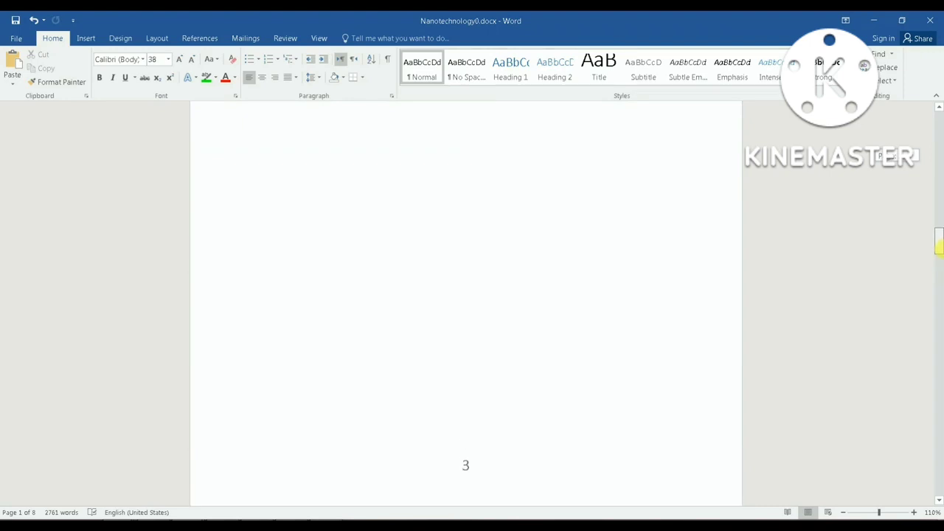
{"action": "left_click_drag", "start_coordinate": [939, 244], "coordinate": [902, 279]}
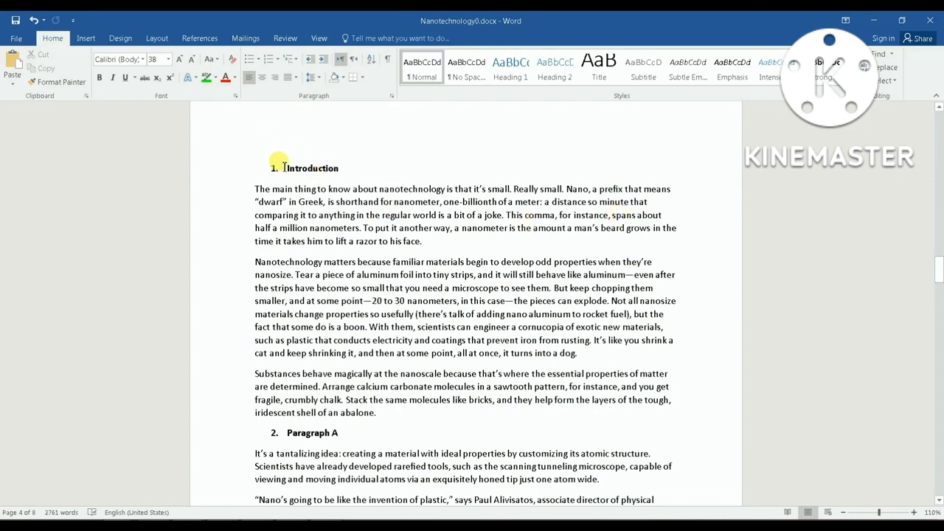
Step: Insert a Next Page section break before the Introduction heading
{"action": "left_click", "coordinate": [282, 166]}
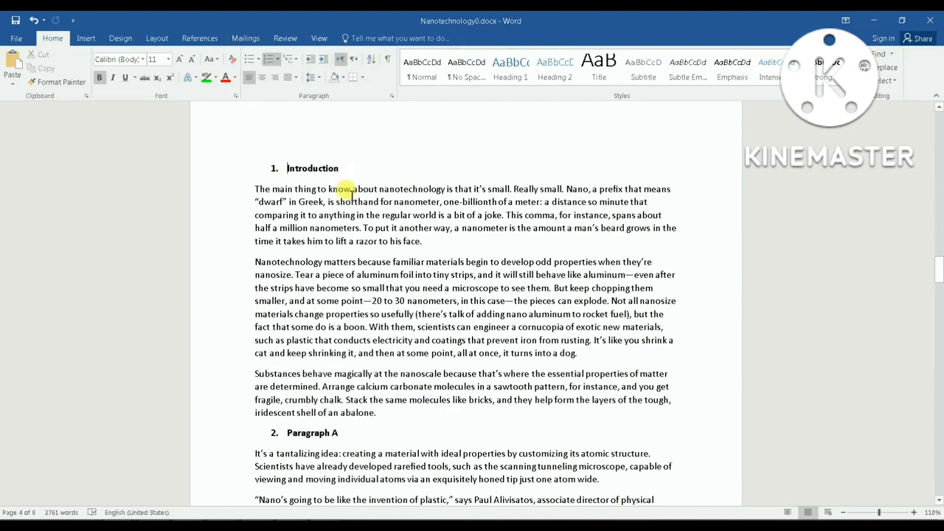
{"action": "left_click", "coordinate": [155, 39]}
{"action": "left_click", "coordinate": [151, 55]}
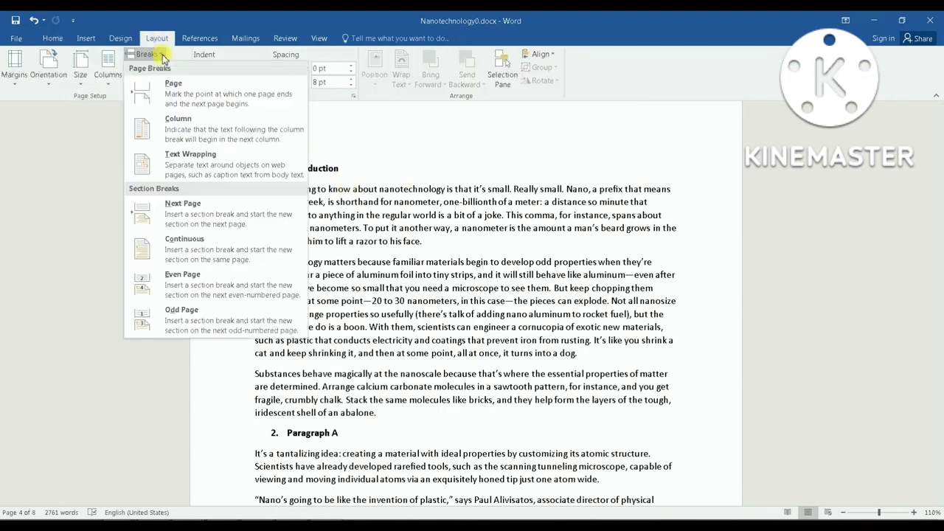
{"action": "left_click", "coordinate": [191, 209]}
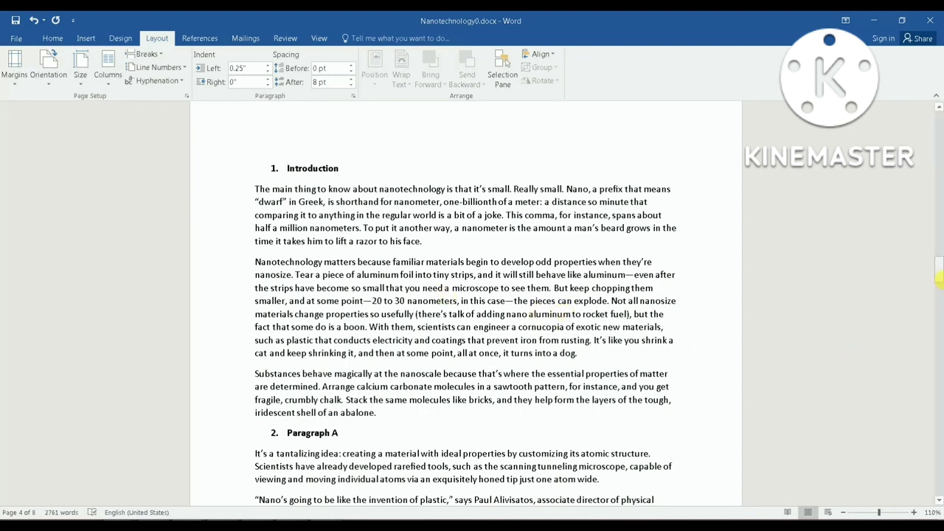
{"action": "left_click_drag", "start_coordinate": [941, 285], "coordinate": [941, 267]}
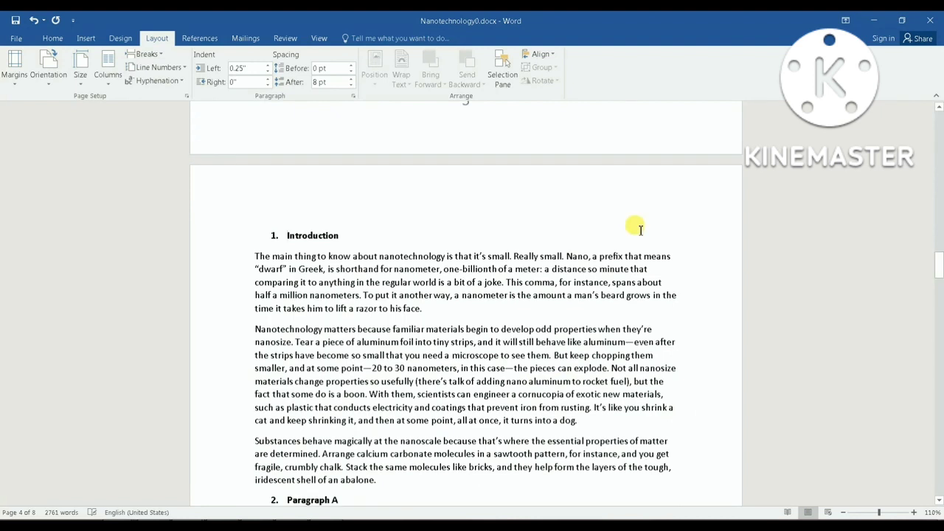
{"action": "double_click", "coordinate": [372, 199]}
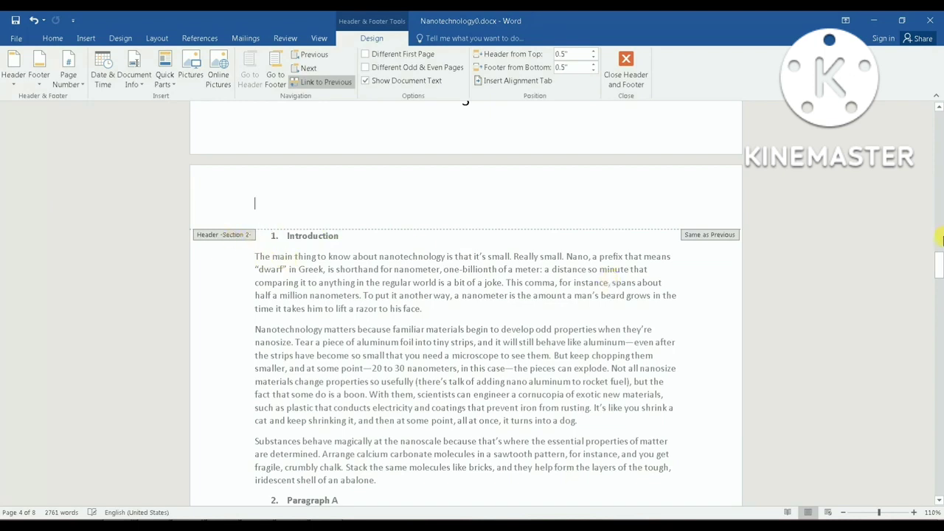
{"action": "left_click_drag", "start_coordinate": [939, 262], "coordinate": [939, 245]}
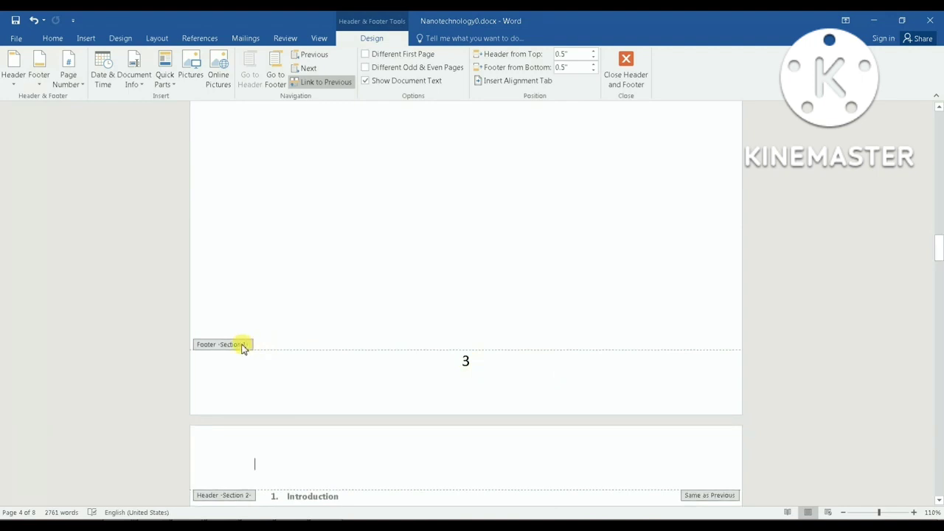
{"action": "mouse_move", "coordinate": [939, 253]}
{"action": "left_mouse_down"}
{"action": "mouse_move", "coordinate": [938, 194]}
{"action": "mouse_move", "coordinate": [920, 276]}
{"action": "mouse_move", "coordinate": [934, 274]}
{"action": "mouse_move", "coordinate": [928, 318]}
{"action": "mouse_move", "coordinate": [939, 301]}
{"action": "mouse_move", "coordinate": [939, 244]}
{"action": "mouse_move", "coordinate": [939, 270]}
{"action": "left_mouse_up"}
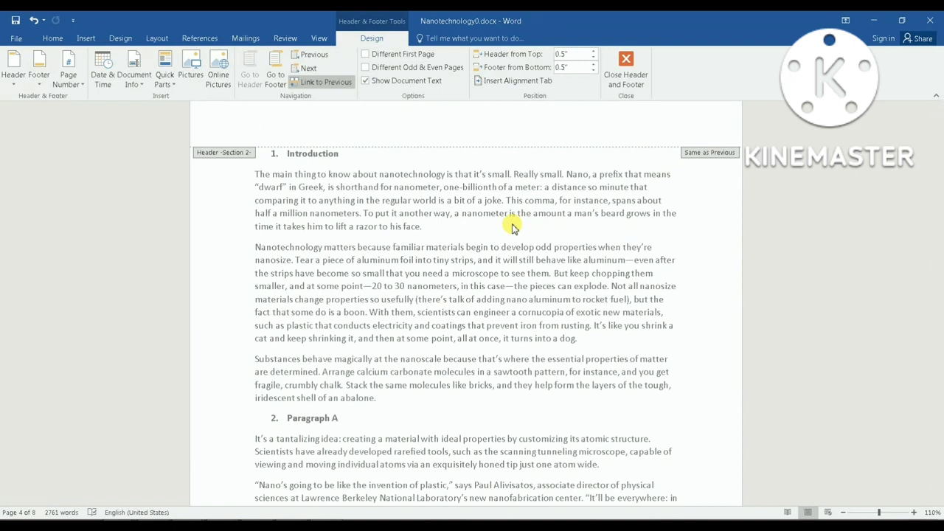
{"action": "left_click_drag", "start_coordinate": [939, 274], "coordinate": [939, 294]}
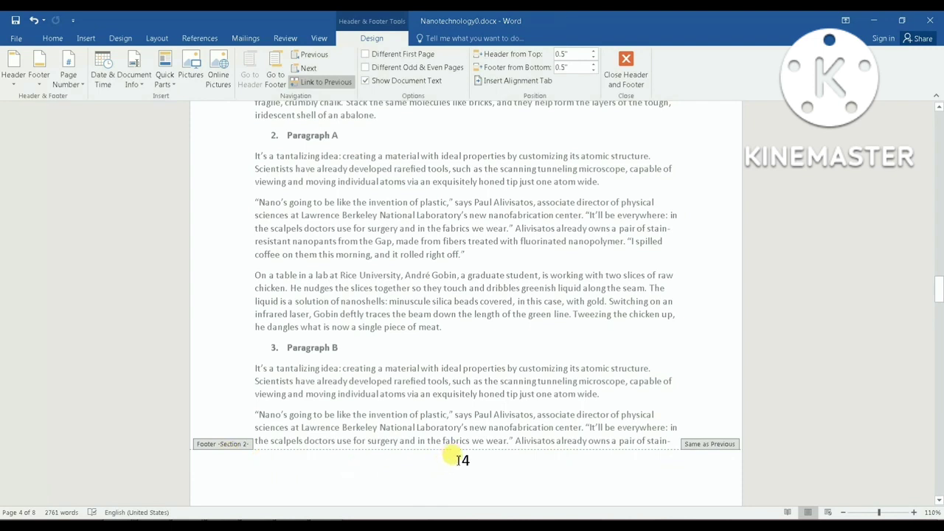
Step: Turn off Link to Previous for the Section 2 footer on page 4
{"action": "double_click", "coordinate": [460, 460]}
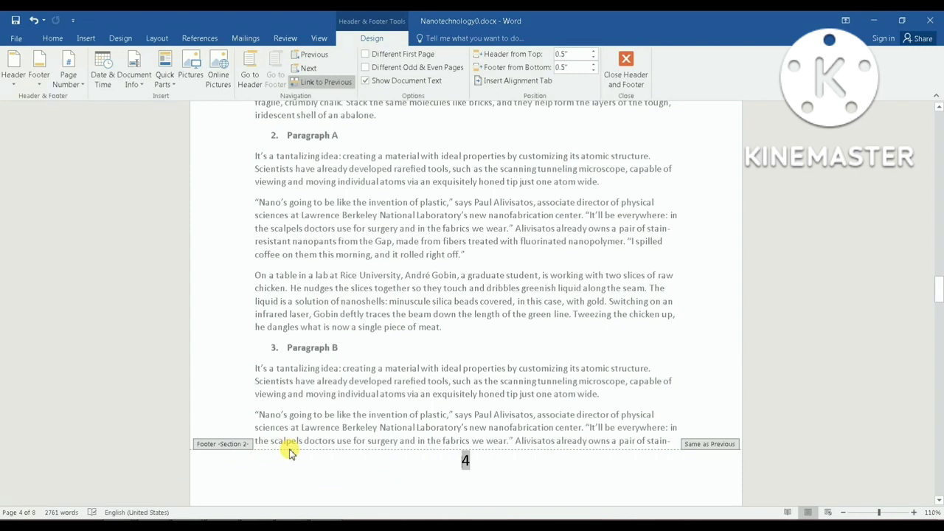
{"action": "left_click", "coordinate": [486, 462]}
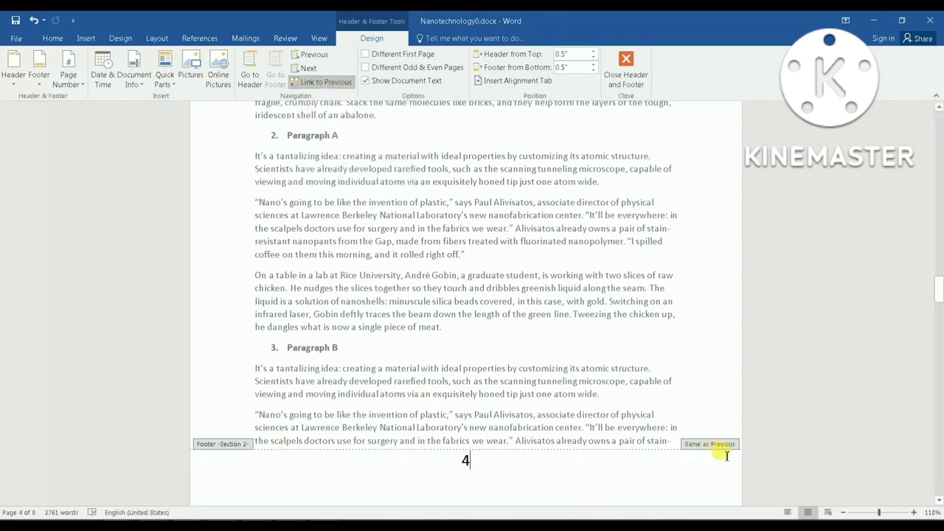
{"action": "left_click", "coordinate": [334, 82]}
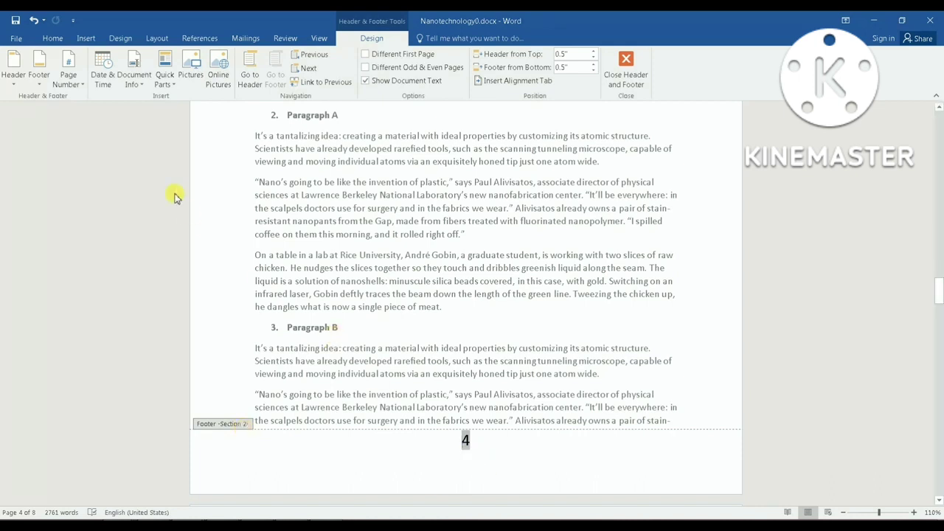
Step: Format the Section 2 page numbers to start at 1 instead of continuing from 4
{"action": "left_click", "coordinate": [91, 39]}
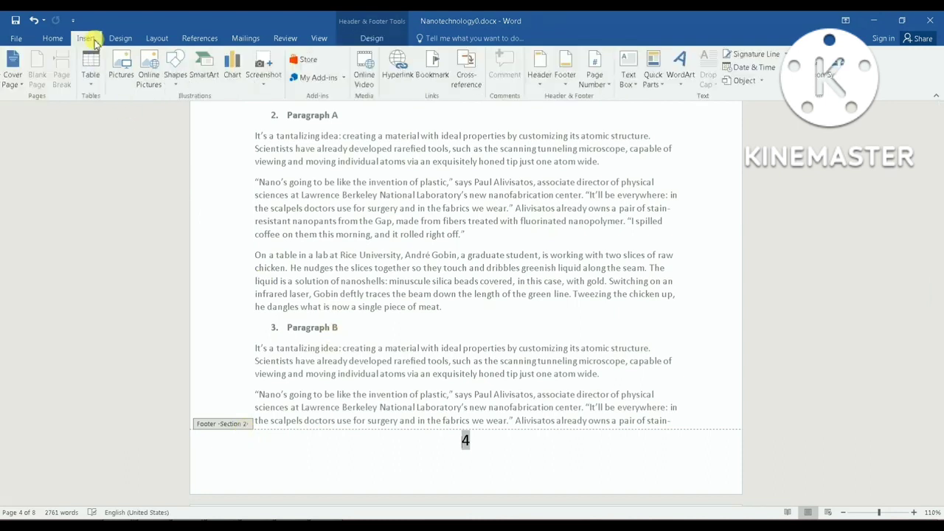
{"action": "left_click", "coordinate": [595, 77]}
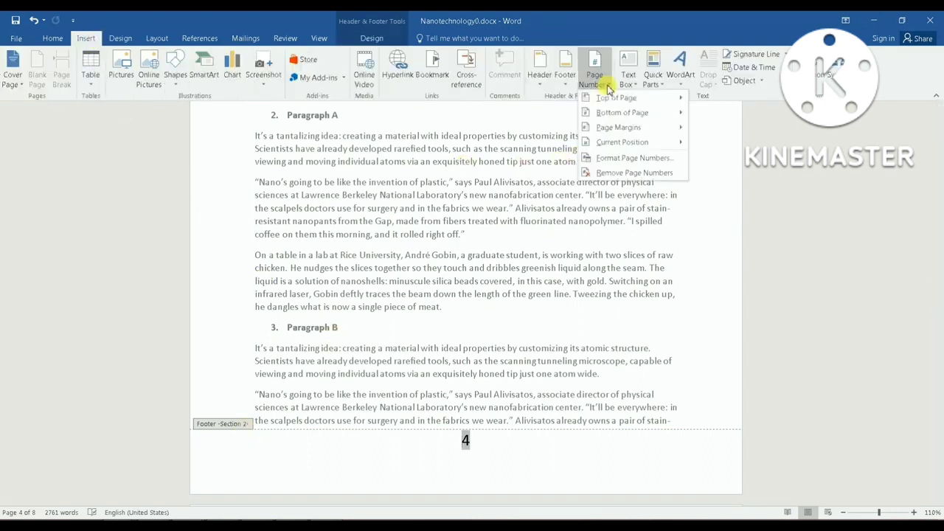
{"action": "left_click", "coordinate": [625, 157]}
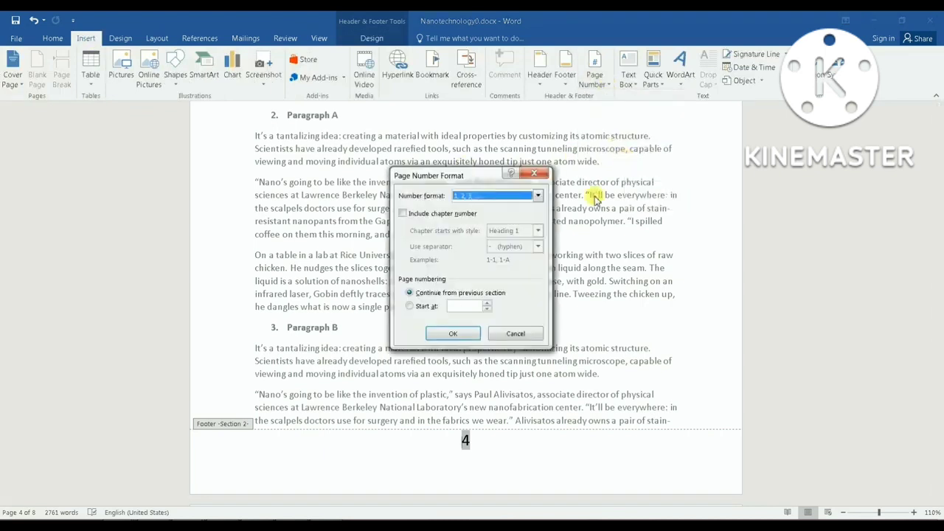
{"action": "left_click", "coordinate": [411, 306]}
{"action": "left_click", "coordinate": [452, 305]}
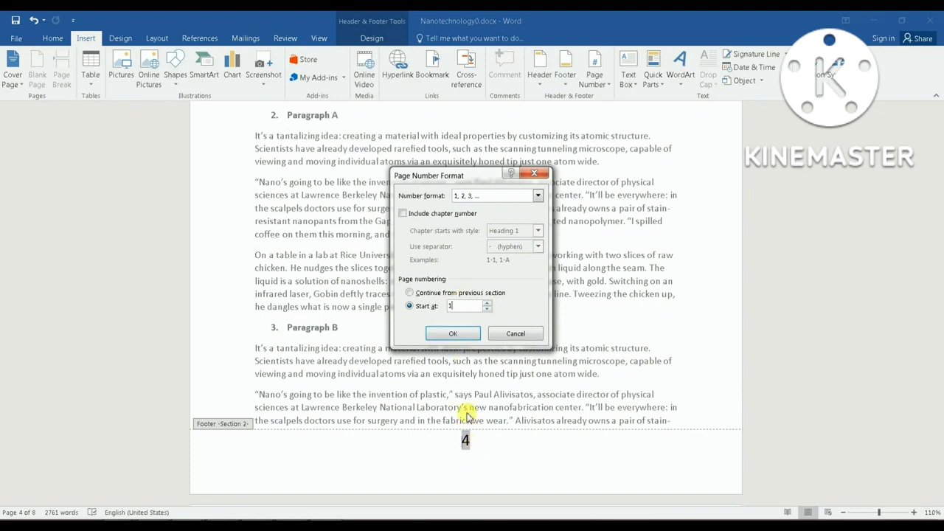
{"action": "left_click", "coordinate": [453, 334]}
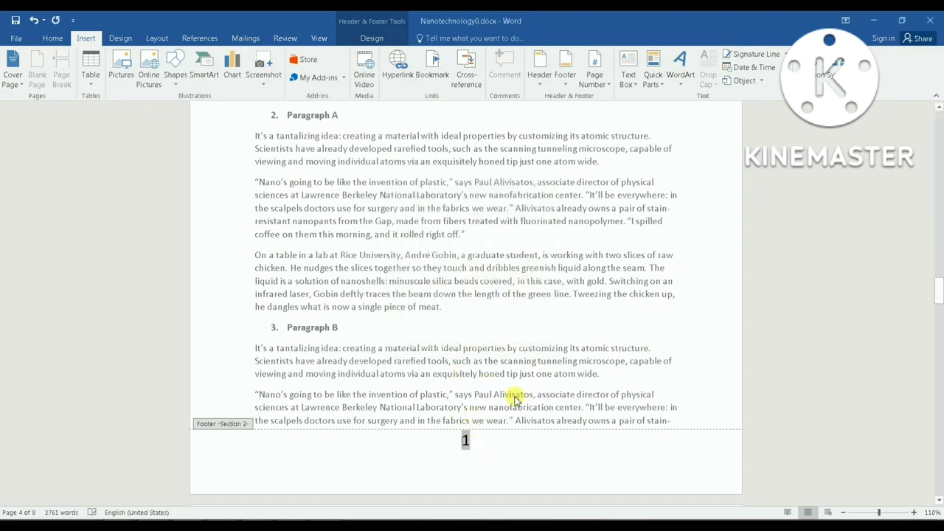
Step: Delete the page number 3 from the Section 1 footer on page 3
{"action": "mouse_move", "coordinate": [940, 287]}
{"action": "left_mouse_down"}
{"action": "mouse_move", "coordinate": [938, 269]}
{"action": "mouse_move", "coordinate": [940, 295]}
{"action": "left_mouse_up"}
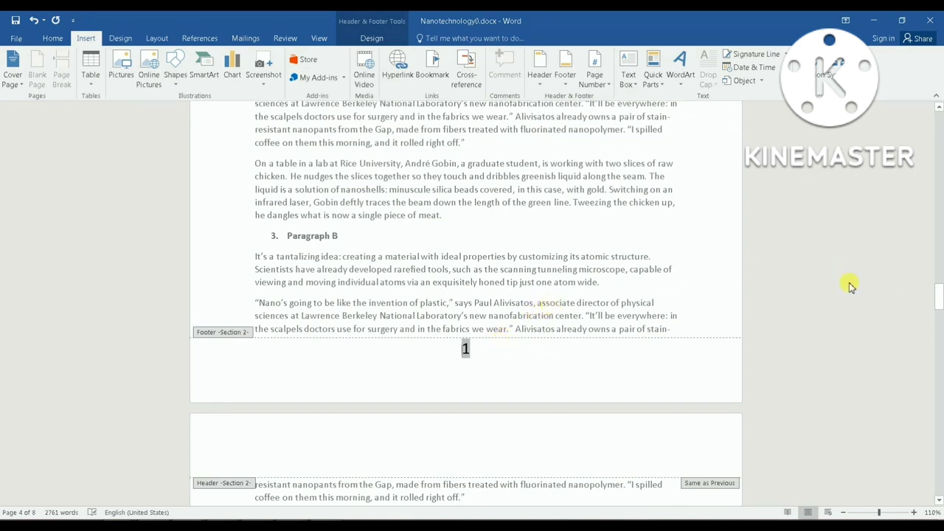
{"action": "left_click_drag", "start_coordinate": [939, 297], "coordinate": [938, 247]}
{"action": "left_click", "coordinate": [469, 356]}
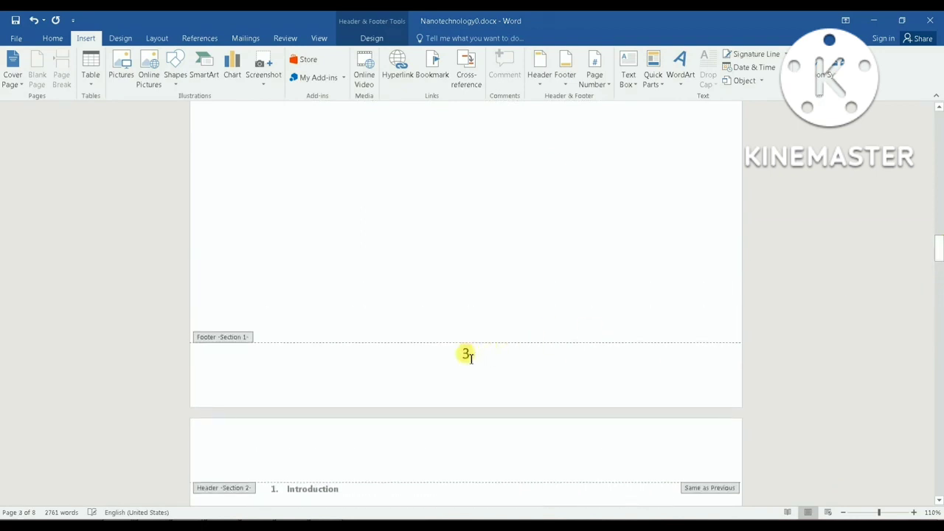
{"action": "mouse_move", "coordinate": [940, 249]}
{"action": "left_mouse_down"}
{"action": "mouse_move", "coordinate": [940, 158]}
{"action": "mouse_move", "coordinate": [925, 257]}
{"action": "mouse_move", "coordinate": [932, 246]}
{"action": "left_mouse_up"}
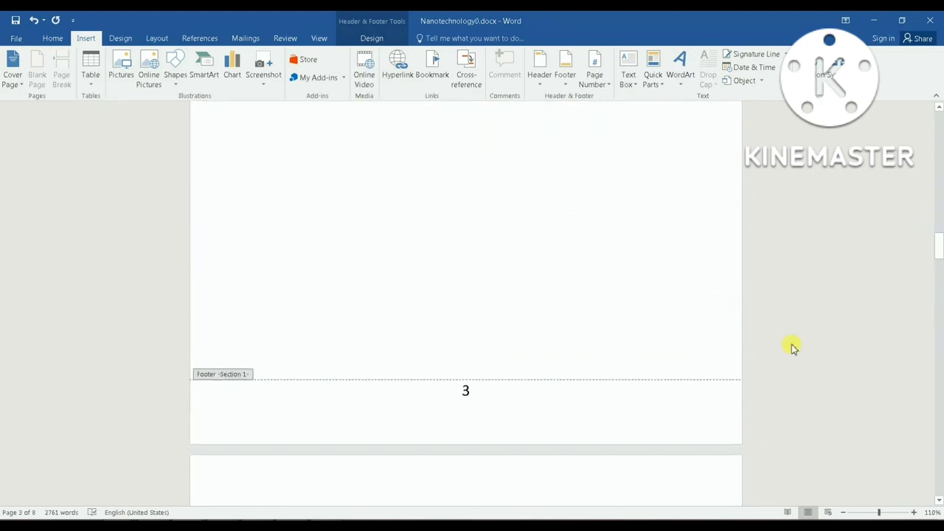
{"action": "double_click", "coordinate": [489, 393]}
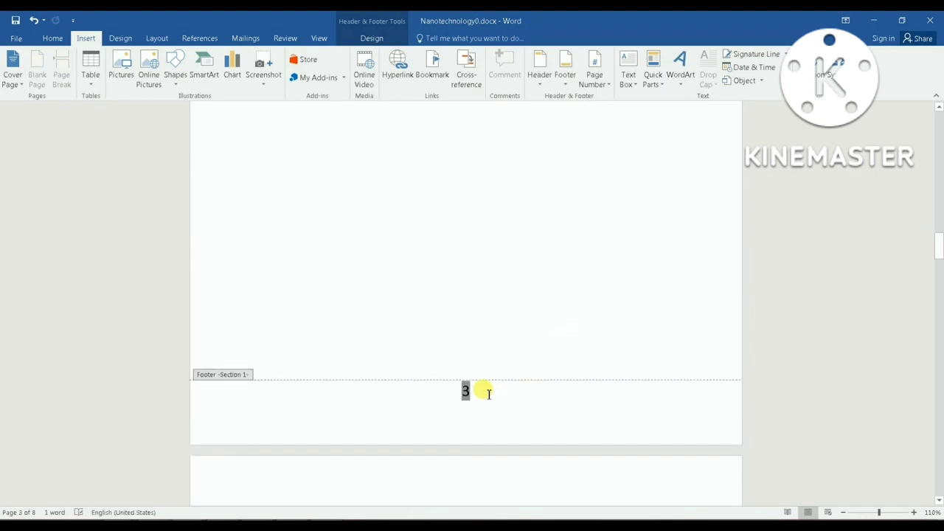
{"action": "key", "text": "Delete"}
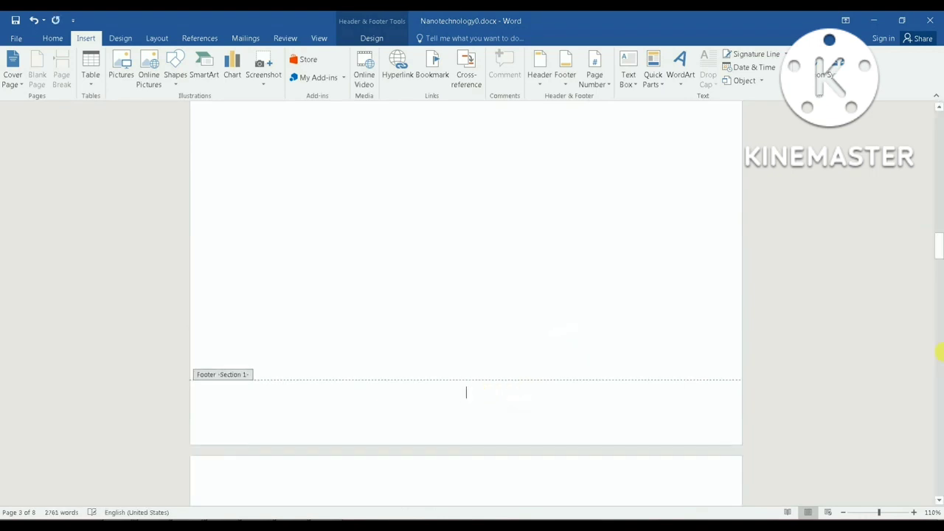
{"action": "left_click_drag", "start_coordinate": [939, 255], "coordinate": [902, 504]}
Step: Close the header and footer and return to the document body text
{"action": "double_click", "coordinate": [576, 293]}
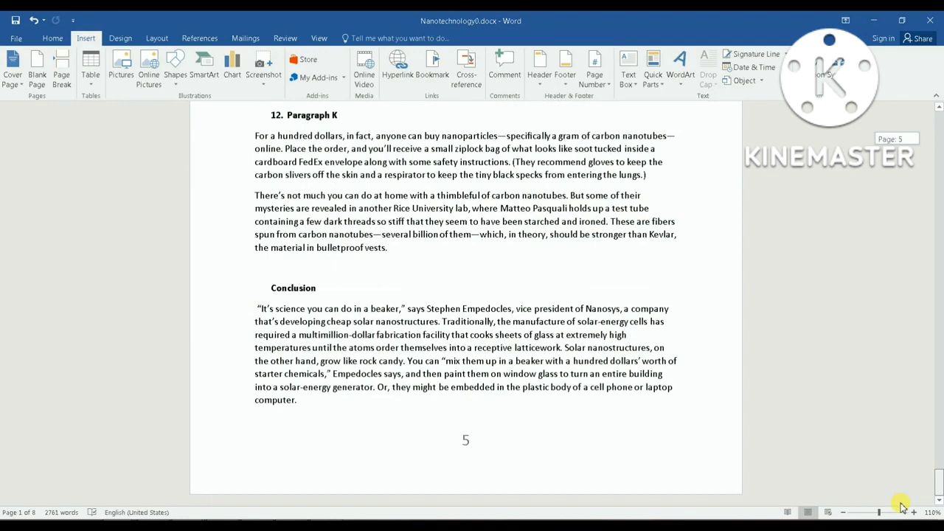